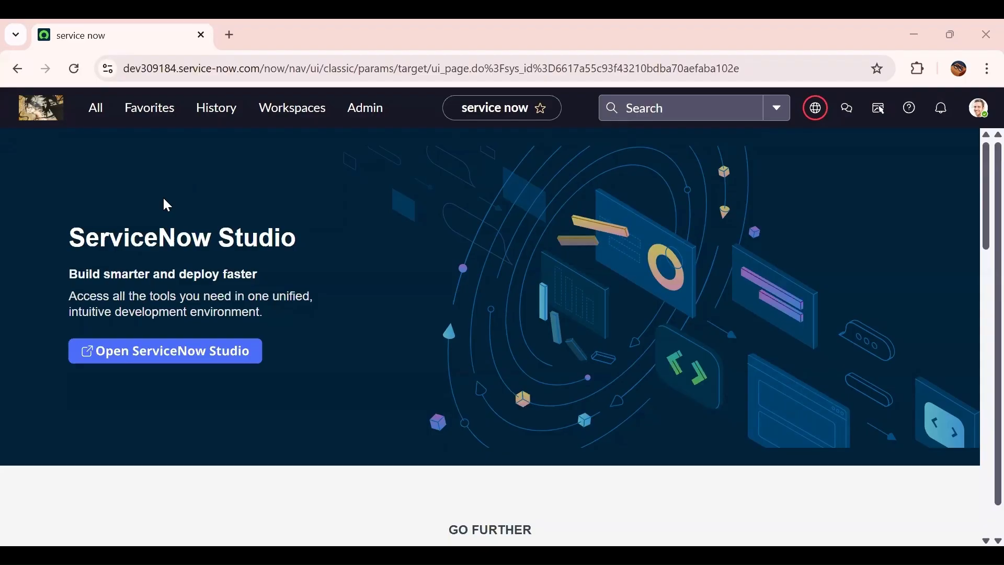
Find UI Builder in the application navigator by searching for "ui builder" and open it.
left_click(92, 123)
left_click(125, 146)
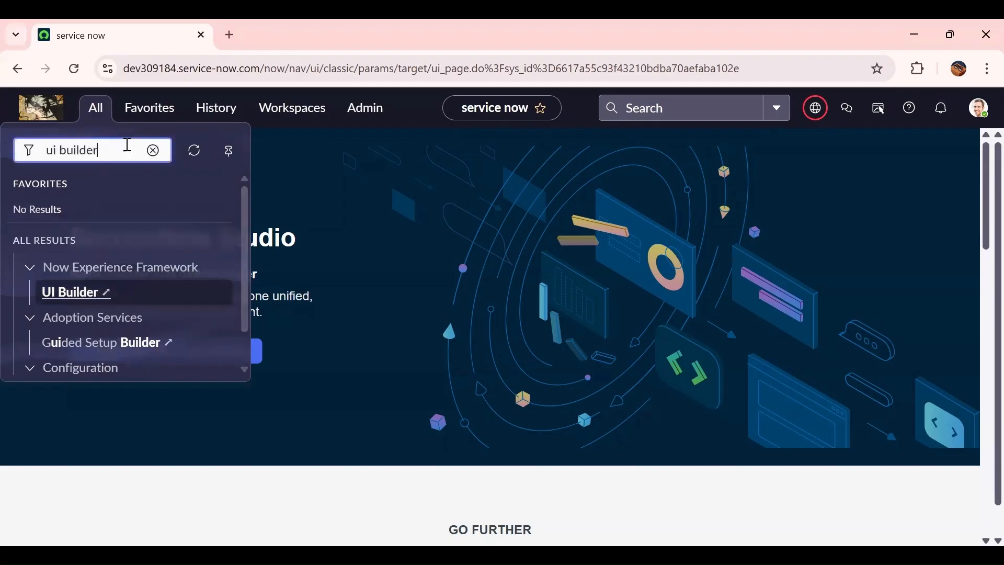
key("Return")
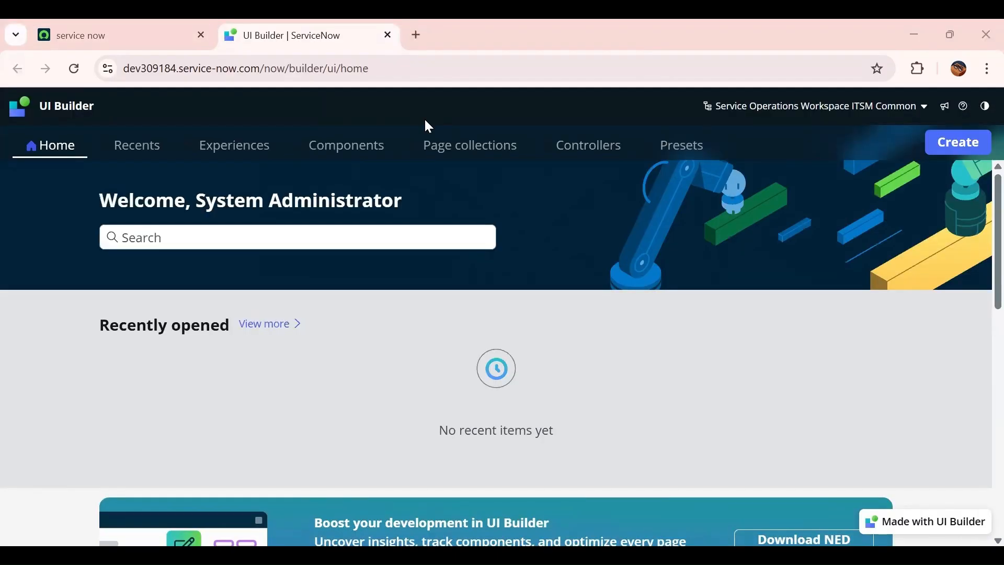
Return to the main ServiceNow page, open Service Operations Workspace and view a request record's details form.
left_click(129, 26)
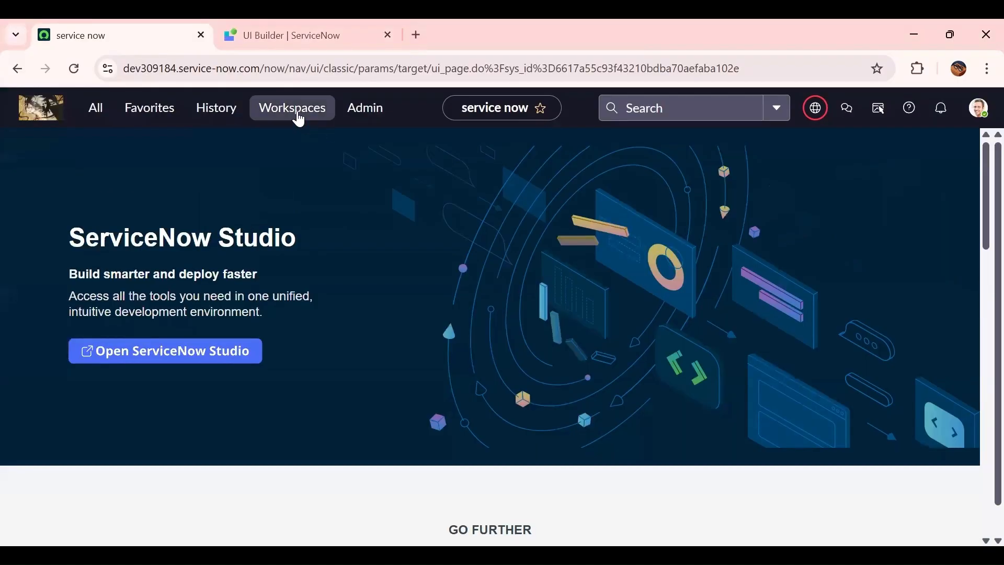
left_click(299, 119)
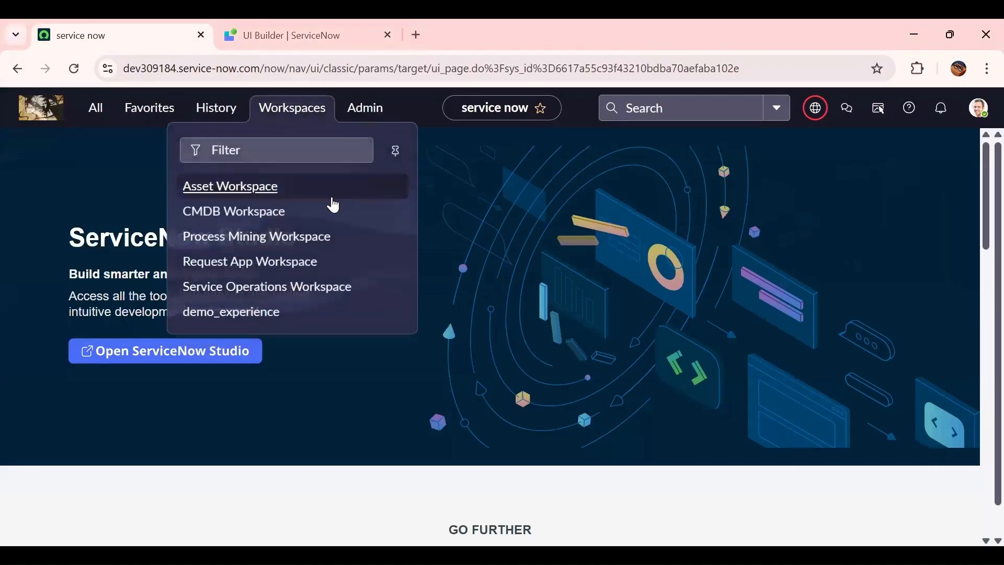
left_click(287, 291)
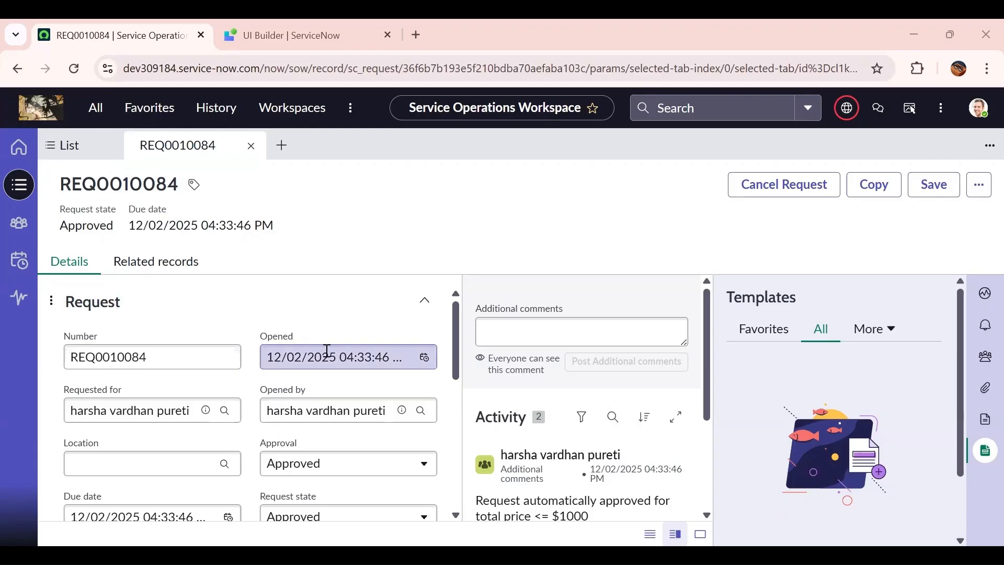
scroll(328, 350, "down", 1)
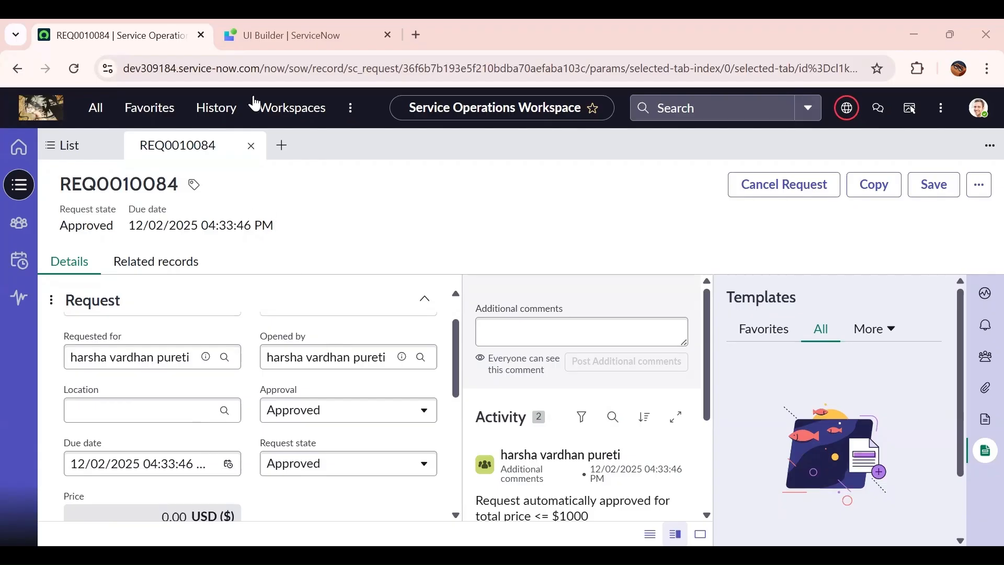
Switch to UI Builder and open the New Experience experience.
left_click(268, 46)
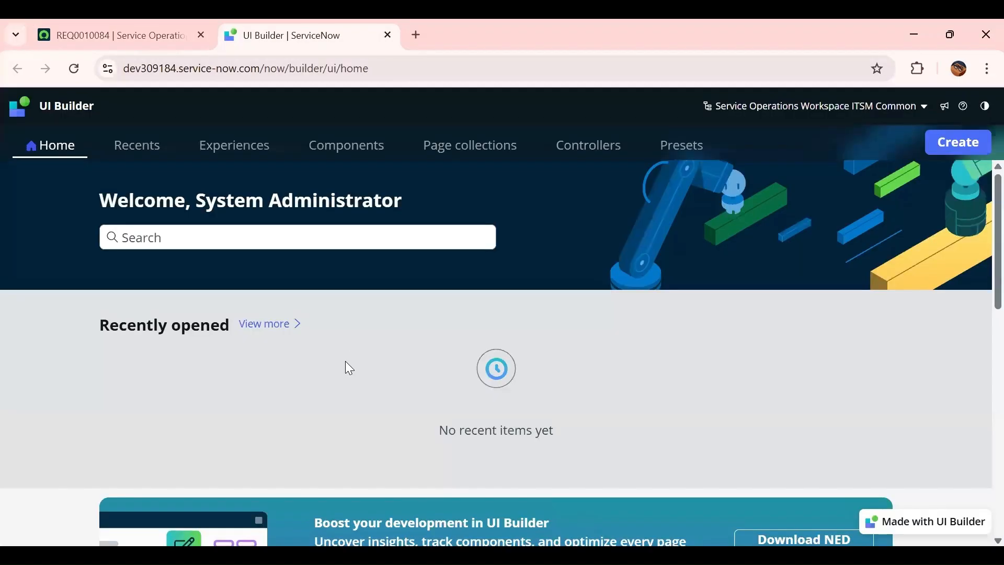
left_click(249, 154)
left_click(117, 307)
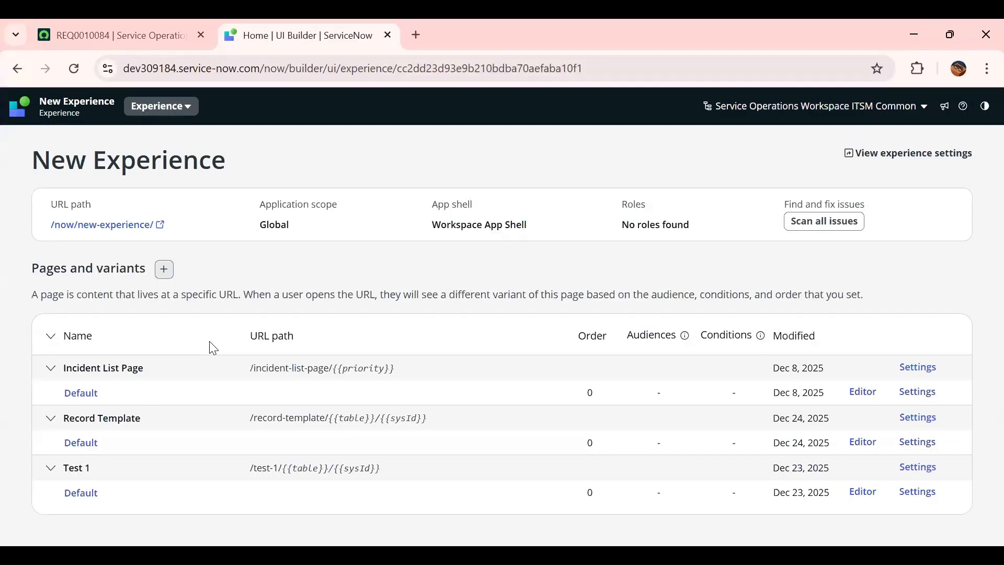
Start a new page in New Experience from the Standard record template and name it Test page.
left_click(163, 268)
left_click(339, 348)
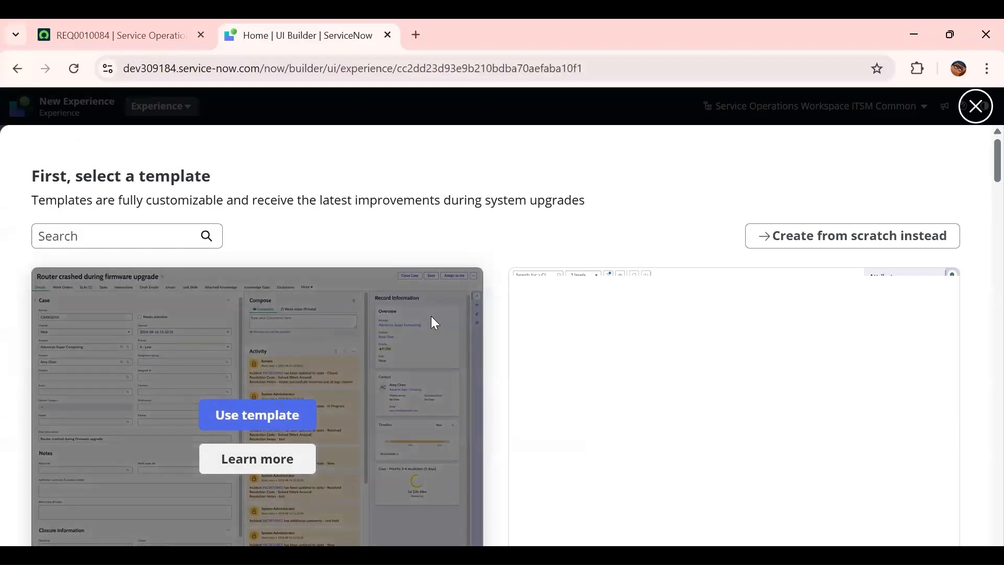
scroll(325, 312, "down", 2)
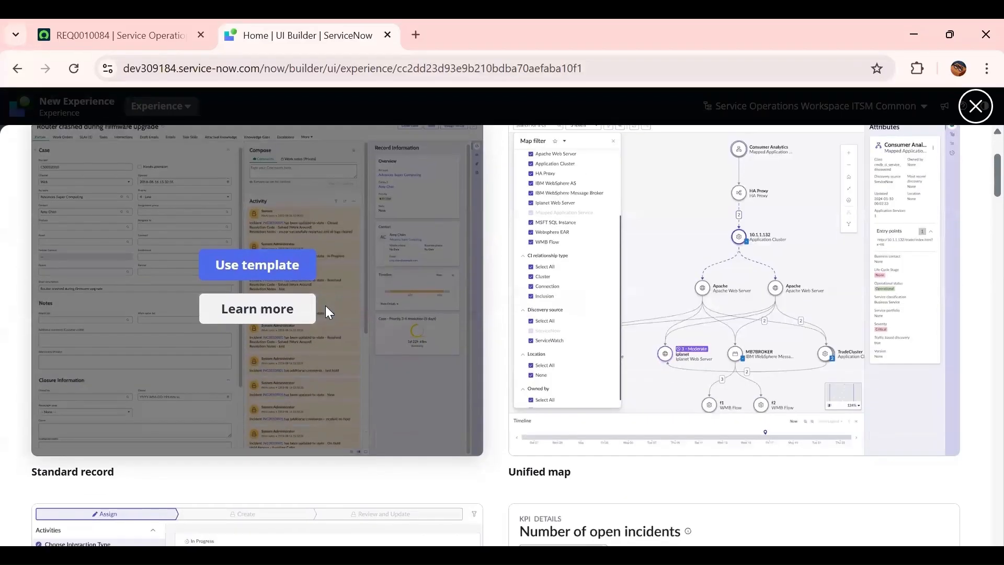
left_click(260, 281)
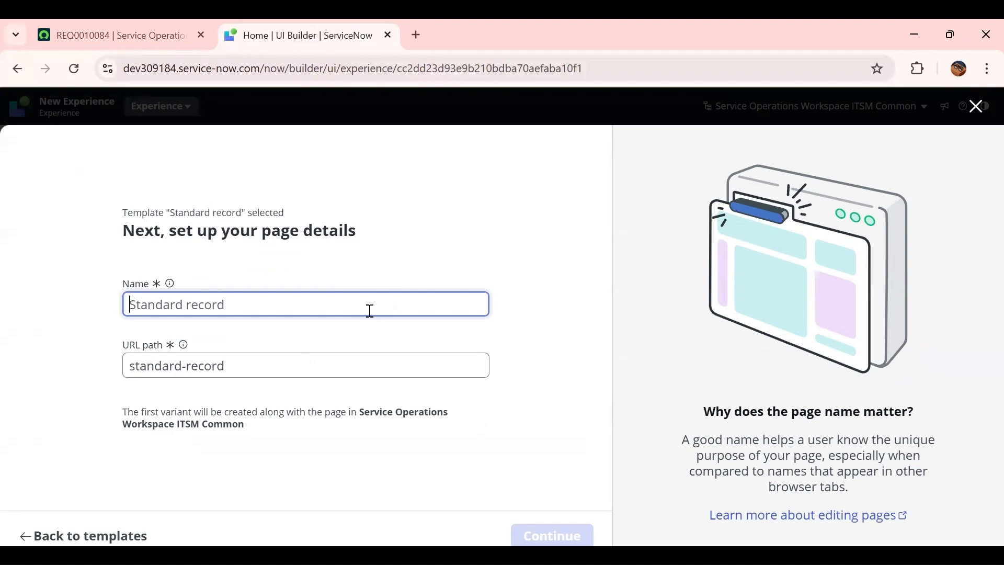
type("Test page")
left_click(552, 534)
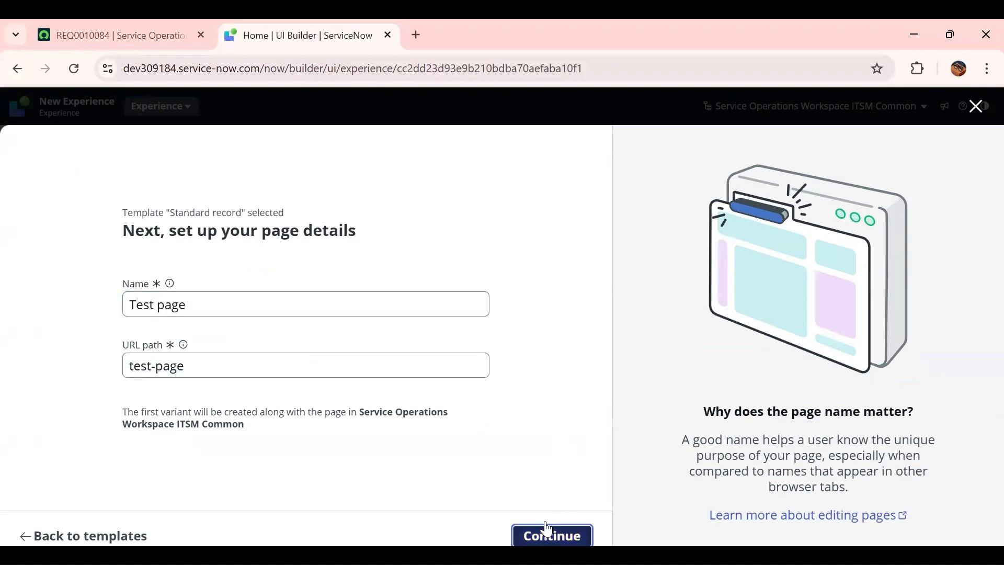
Review the required and optional URL parameters for Test page and accept them.
scroll(525, 398, "down", 1)
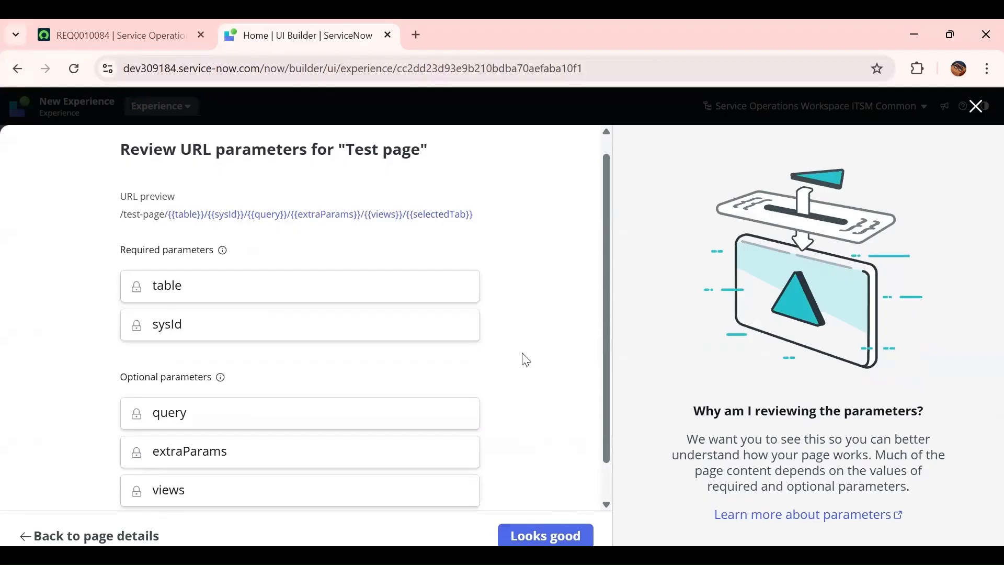
scroll(440, 325, "down", 1)
scroll(440, 325, "down", 1)
scroll(441, 325, "up", 1)
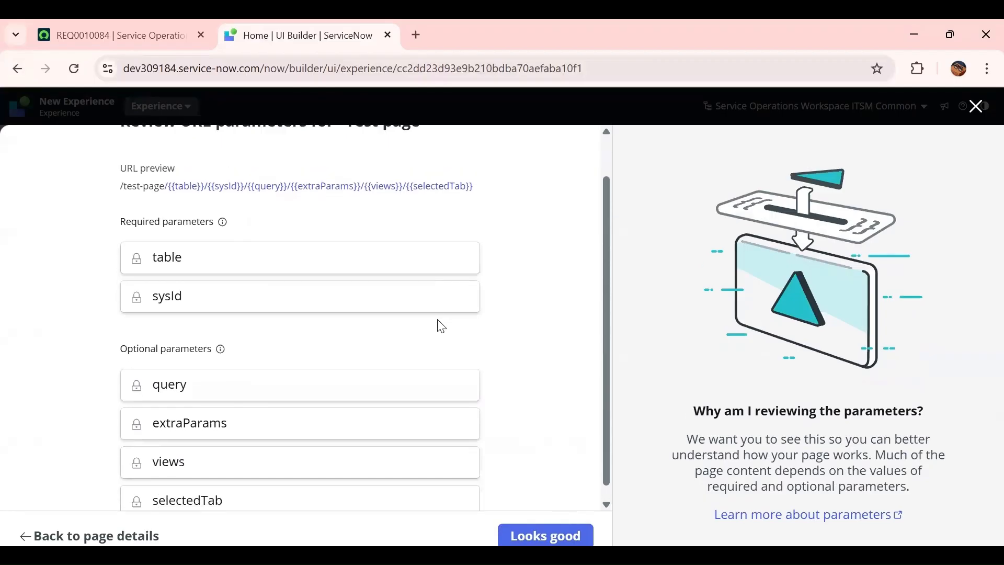
scroll(441, 325, "down", 1)
scroll(440, 326, "up", 1)
scroll(441, 325, "down", 1)
scroll(440, 327, "up", 1)
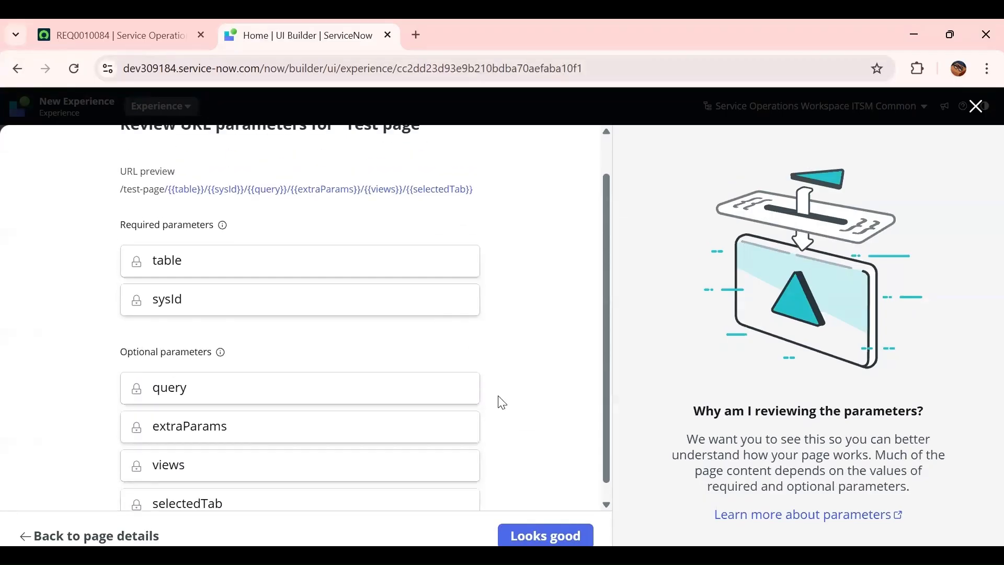
scroll(499, 403, "down", 1)
left_click(529, 528)
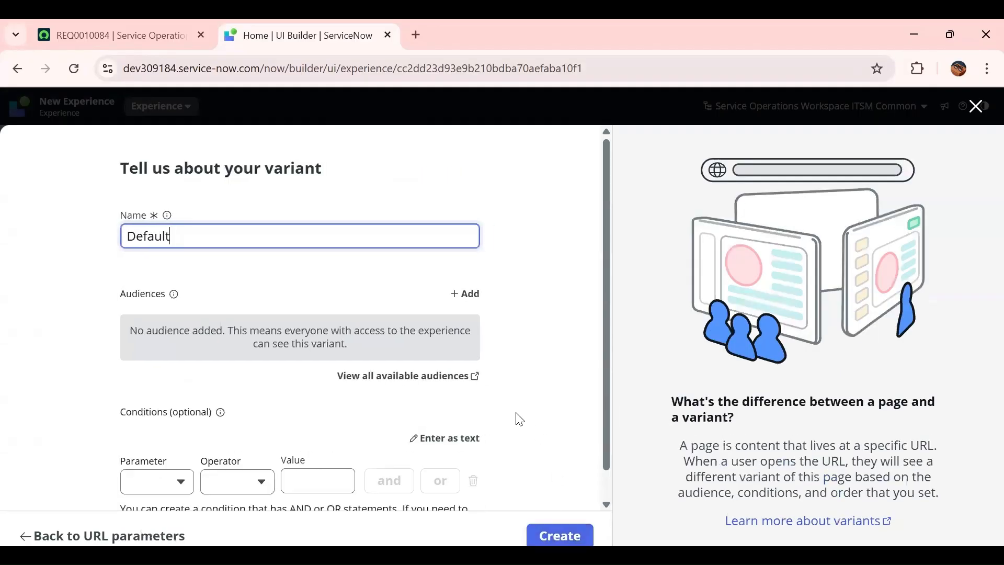
Create the page with the Default variant, without audiences or conditions, and dismiss the editor's guided tour.
scroll(515, 417, "down", 1)
left_click(556, 523)
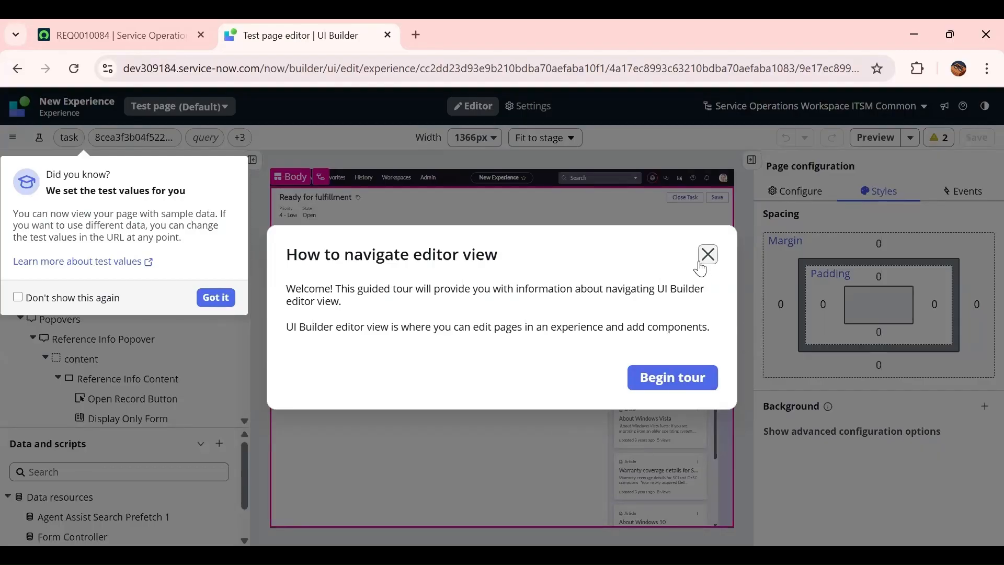
left_click(708, 254)
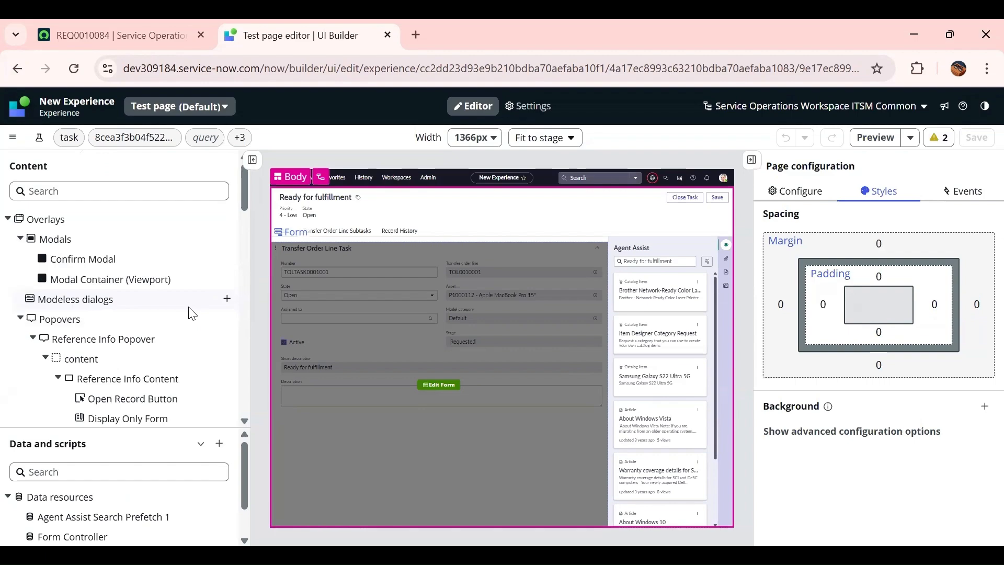
Examine the Form Controller data resource's table, Sys ID, query and view bindings, and close it.
scroll(113, 496, "down", 1)
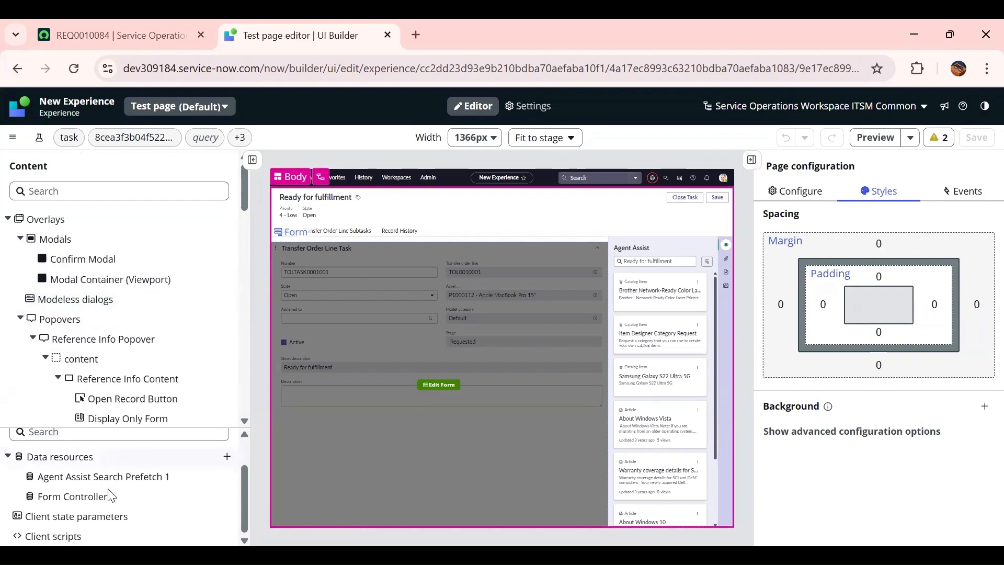
left_click(107, 497)
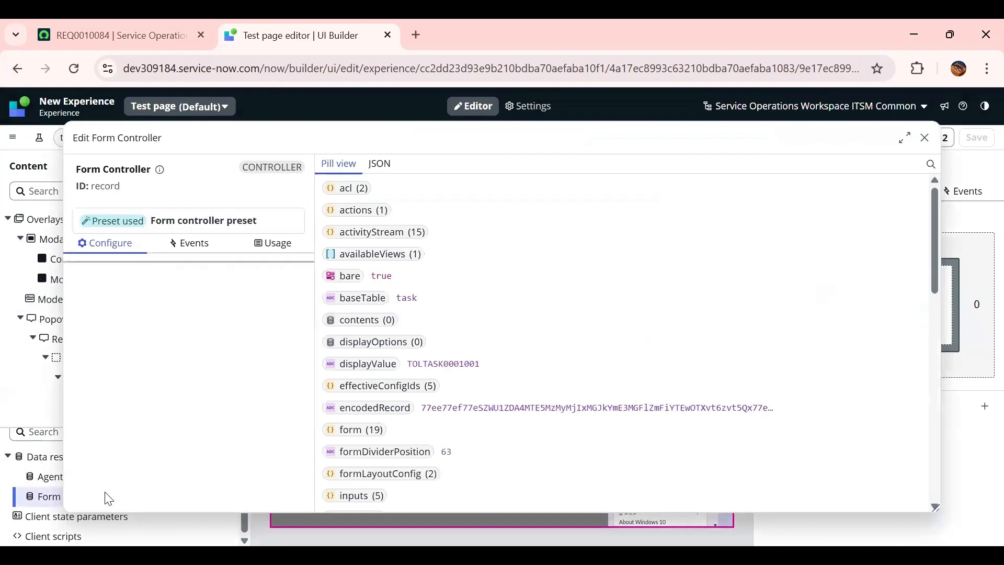
scroll(209, 320, "down", 1)
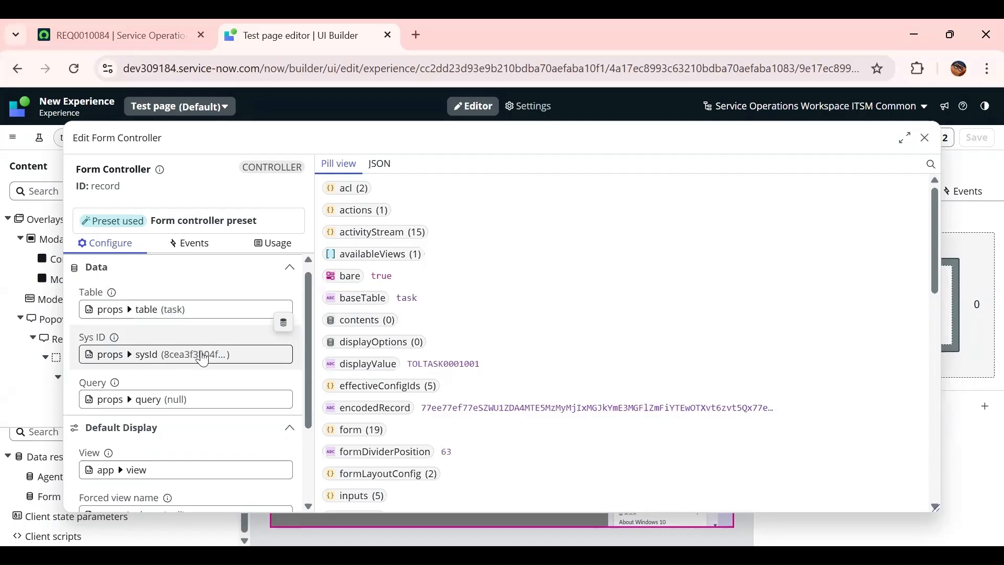
scroll(168, 408, "down", 2)
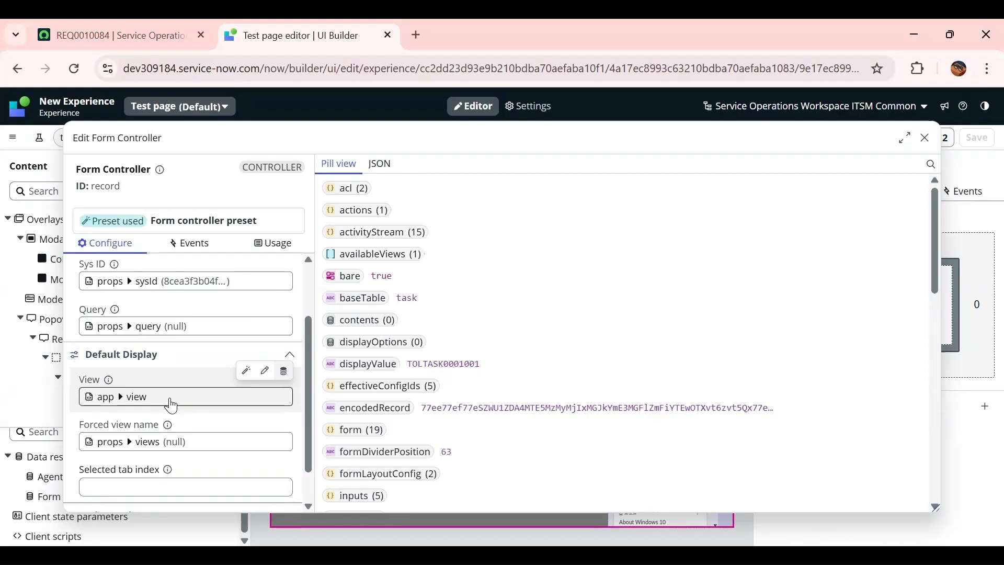
scroll(204, 441, "down", 1)
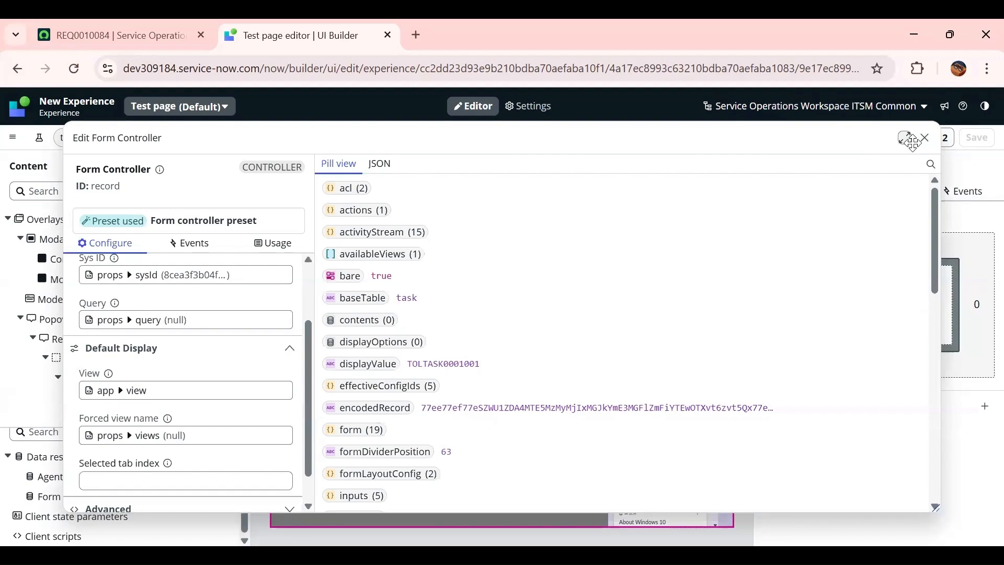
left_click(924, 138)
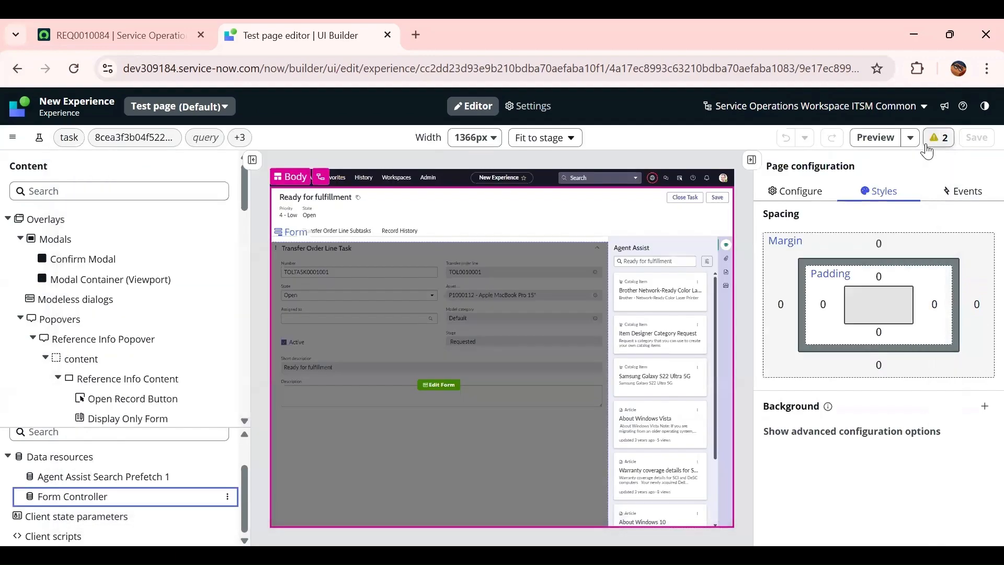
Select the Form component on the page and examine its properties linked to the Form Controller.
left_click(512, 333)
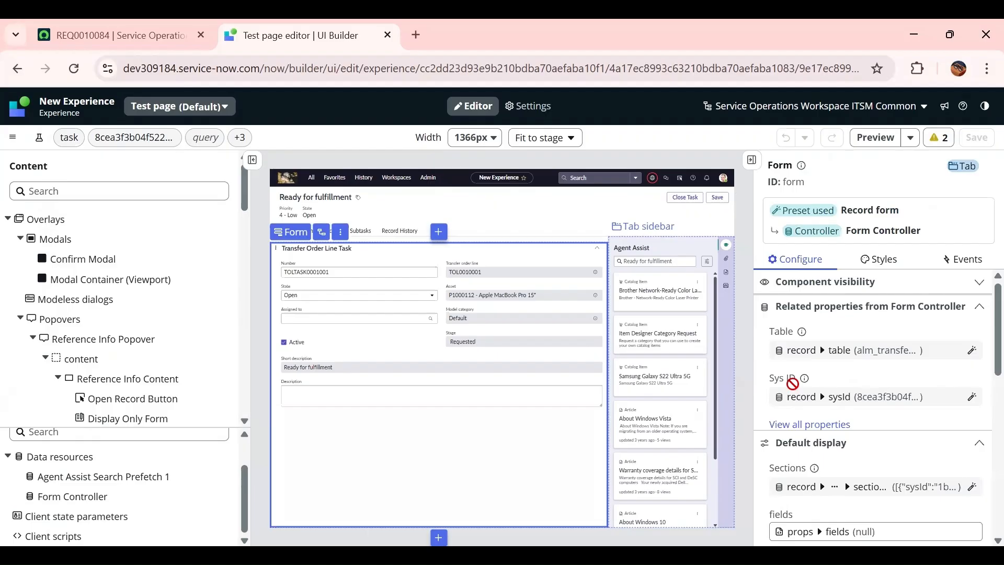
scroll(816, 369, "down", 1)
scroll(809, 363, "up", 1)
Switch to the request record in Service Operations Workspace and view its Details and Related records tabs.
left_click(120, 36)
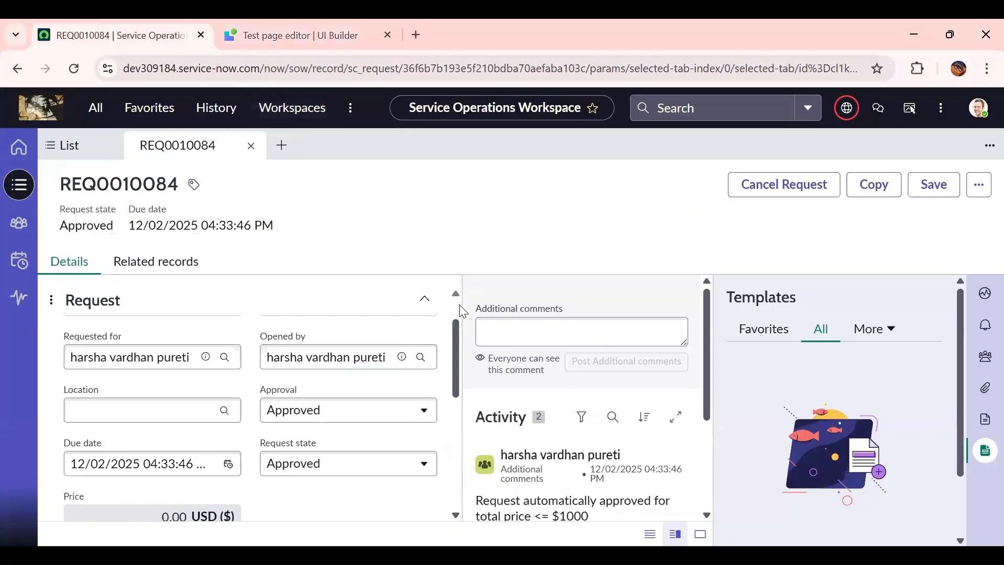
left_click(140, 261)
left_click(85, 261)
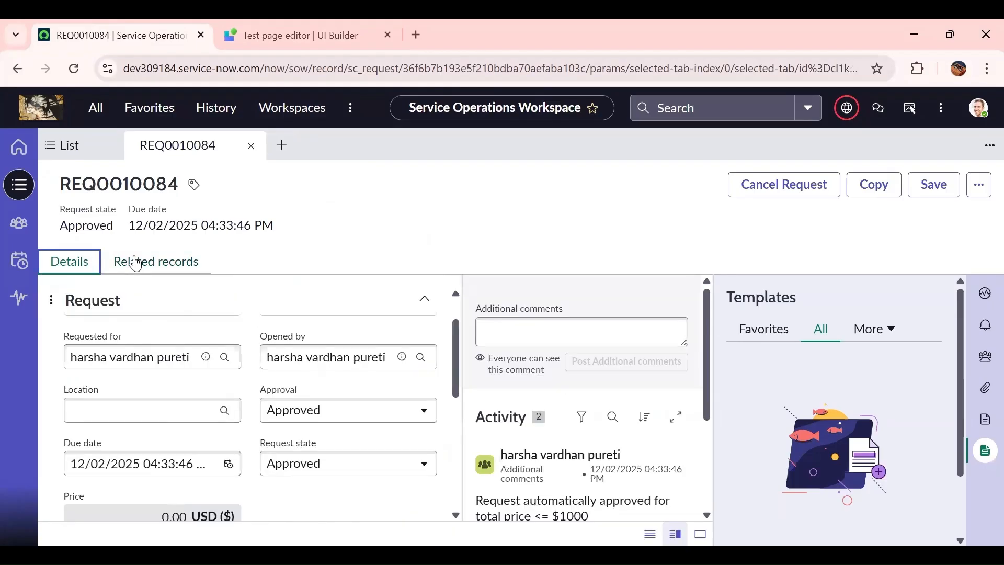
left_click(134, 261)
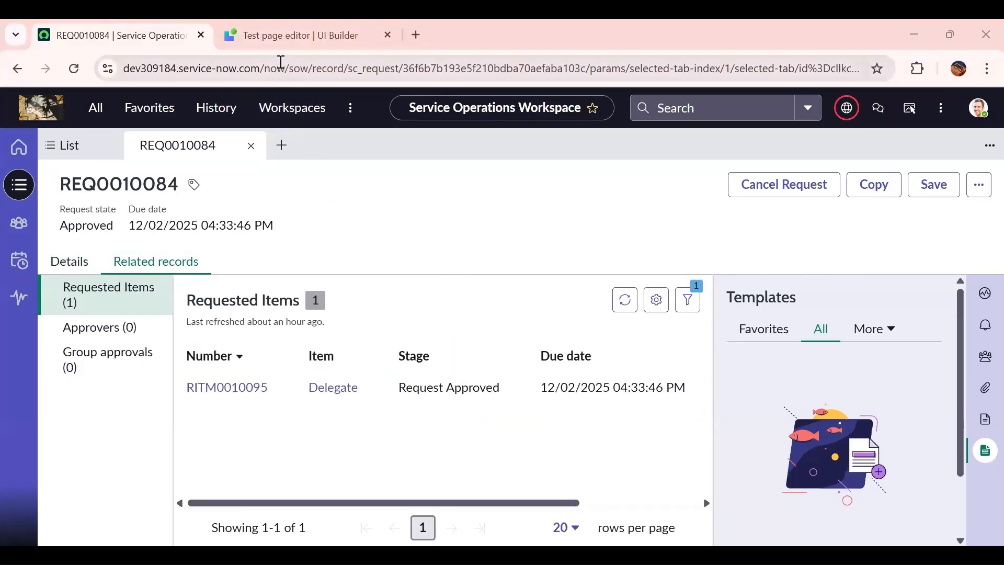
Back in UI Builder, select the Main Tab component and inspect the settings of its Details tab.
left_click(280, 42)
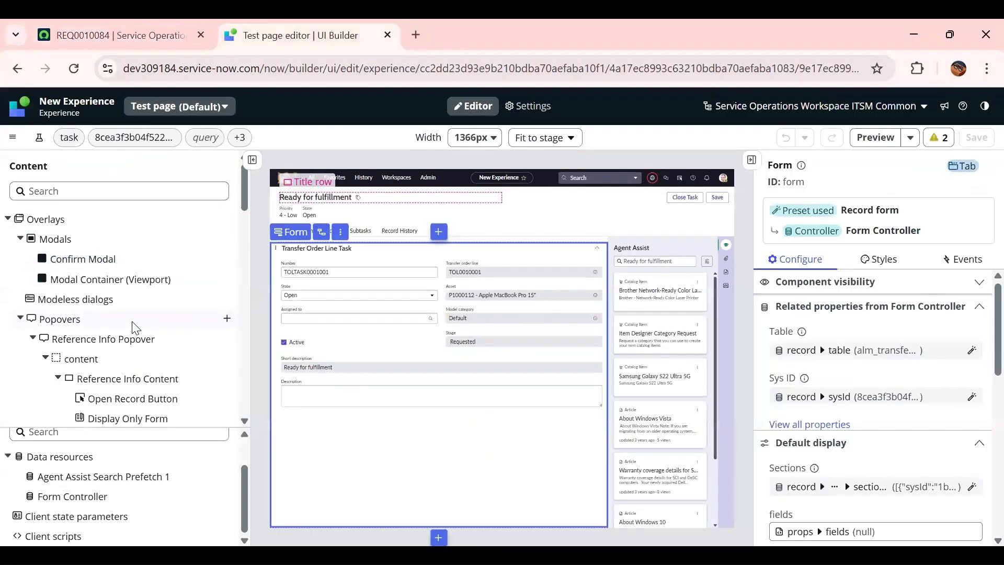
scroll(131, 324, "down", 6)
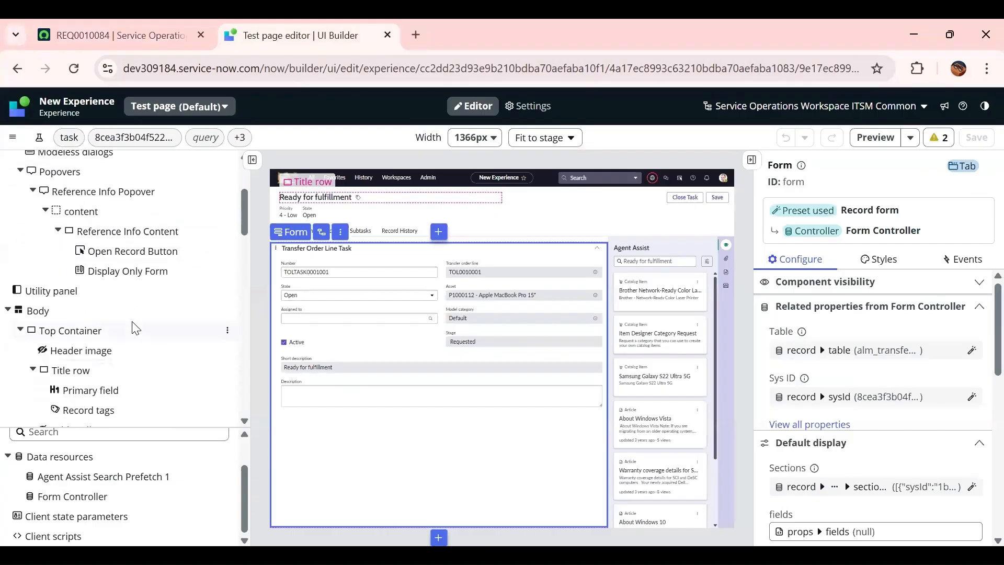
left_click(82, 338)
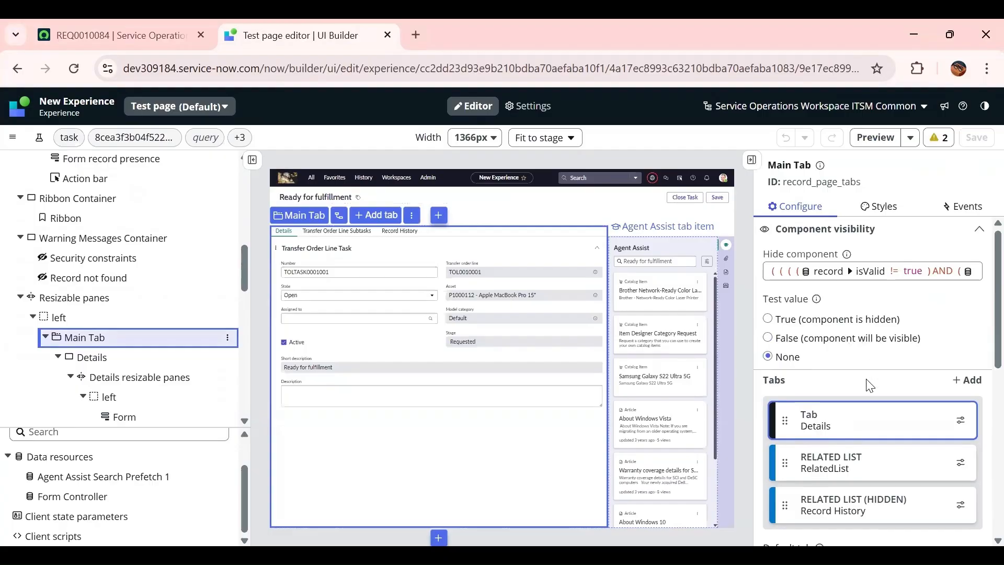
scroll(966, 373, "down", 1)
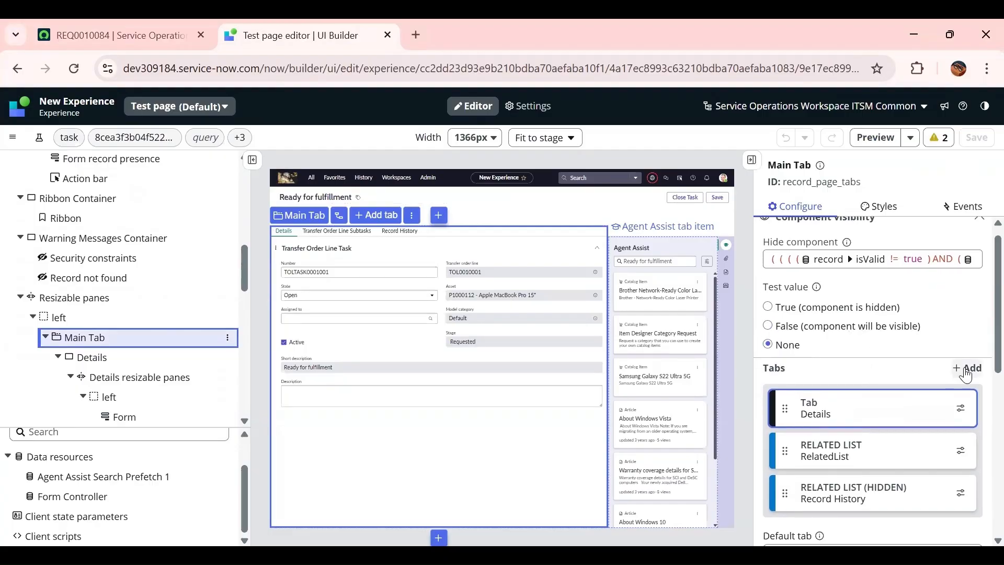
left_click(959, 408)
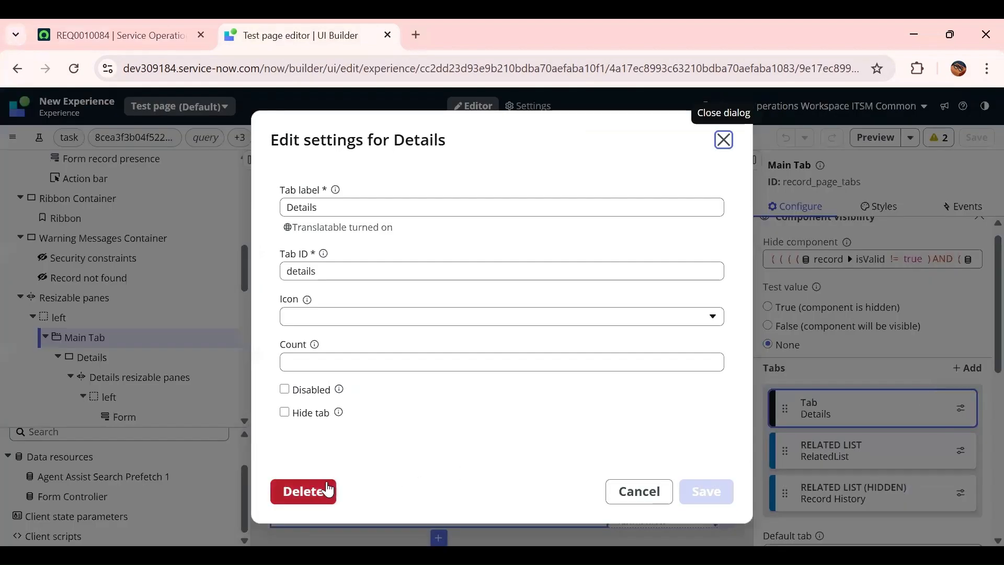
left_click(722, 142)
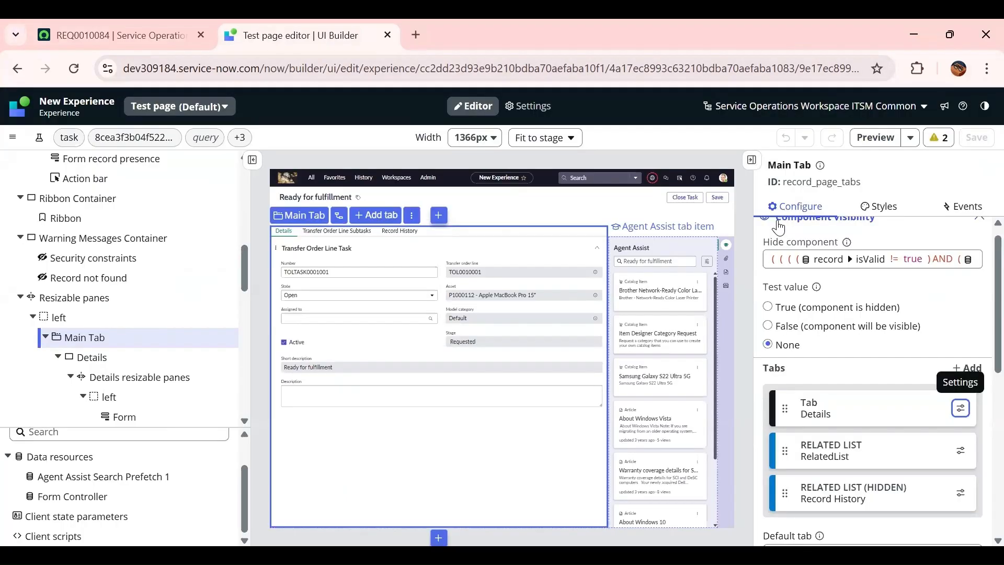
Check the request record's sidebar in the workspace, and examine the tabs of the matching Tab sidebar component in UI Builder.
left_click(148, 19)
scroll(549, 404, "up", 1)
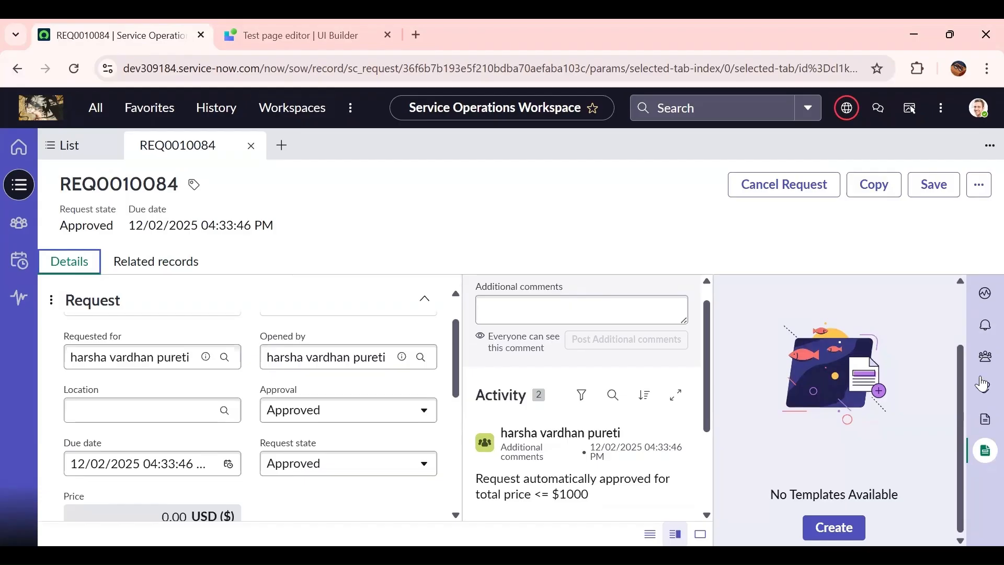
key("ctrl+Tab")
scroll(113, 355, "up", 3)
scroll(108, 361, "down", 3)
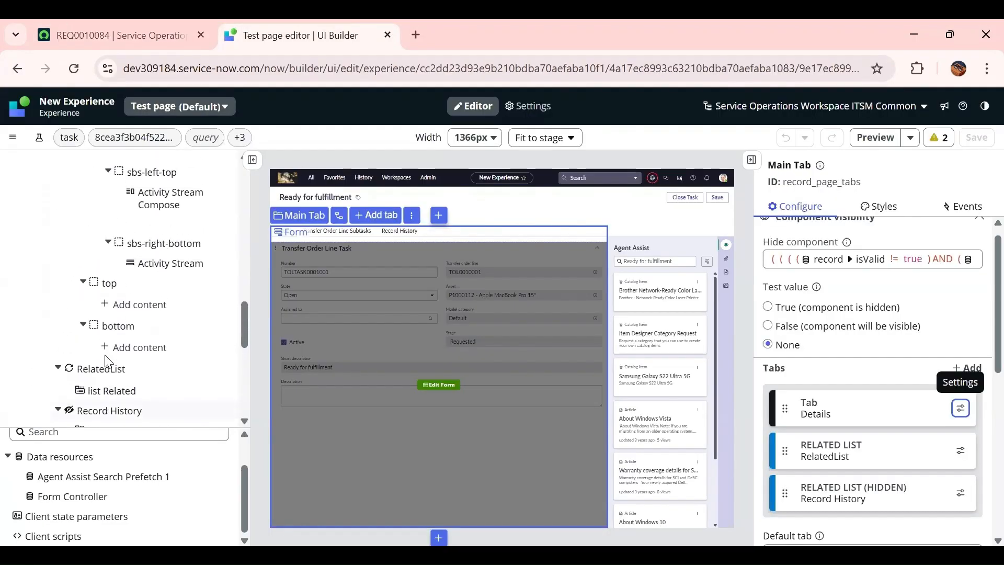
left_click(98, 334)
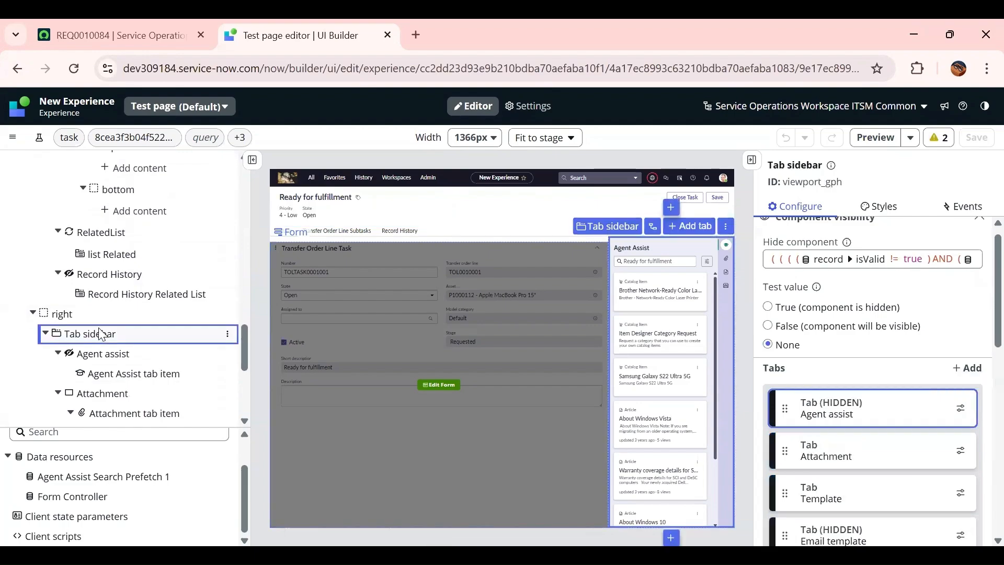
scroll(886, 337, "down", 2)
scroll(885, 338, "up", 1)
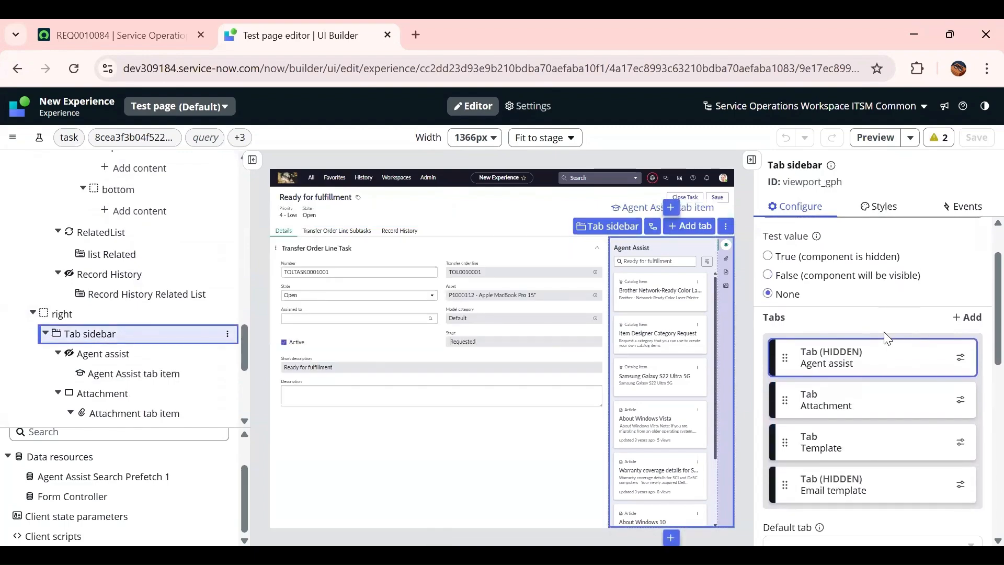